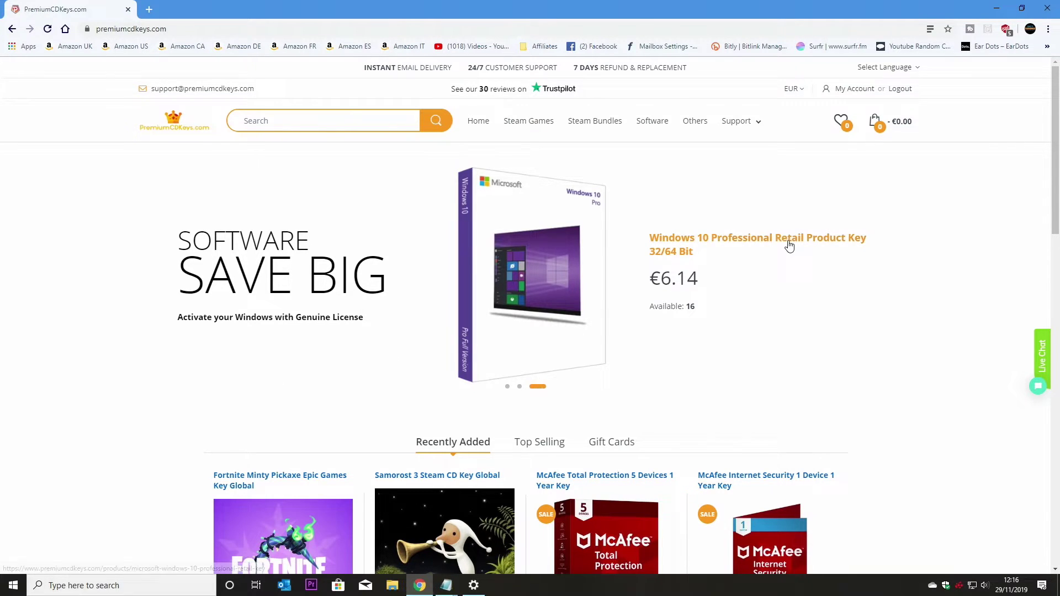
# Step: Show the Office Professional Plus 2019 Retail Key slide, then scroll down the page and back up
pyautogui.click(508, 388)
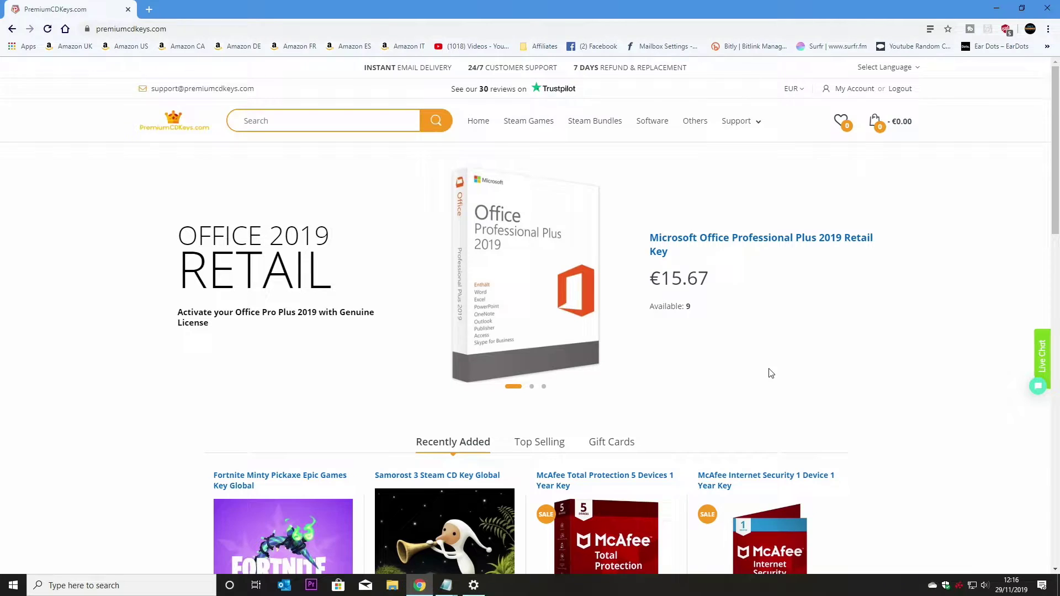
pyautogui.scroll(-8, 771, 373)
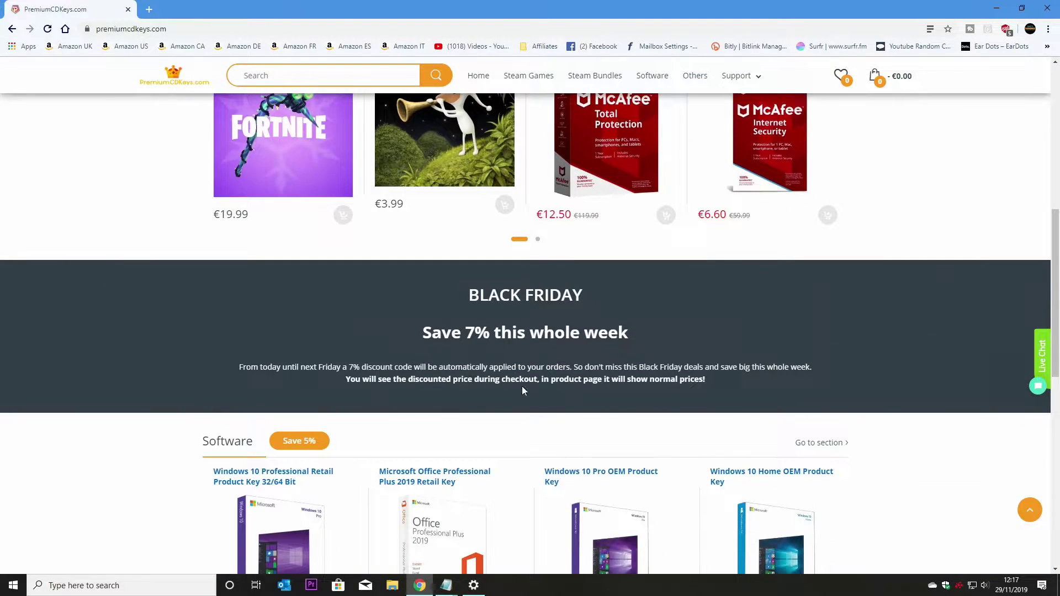
pyautogui.scroll(4, 711, 363)
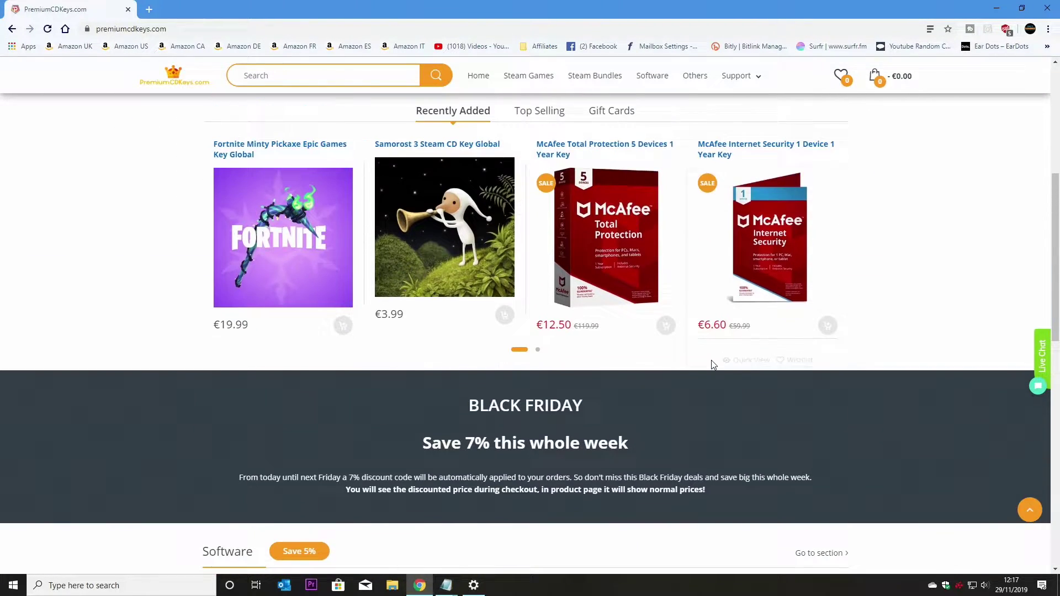
pyautogui.scroll(2, 713, 366)
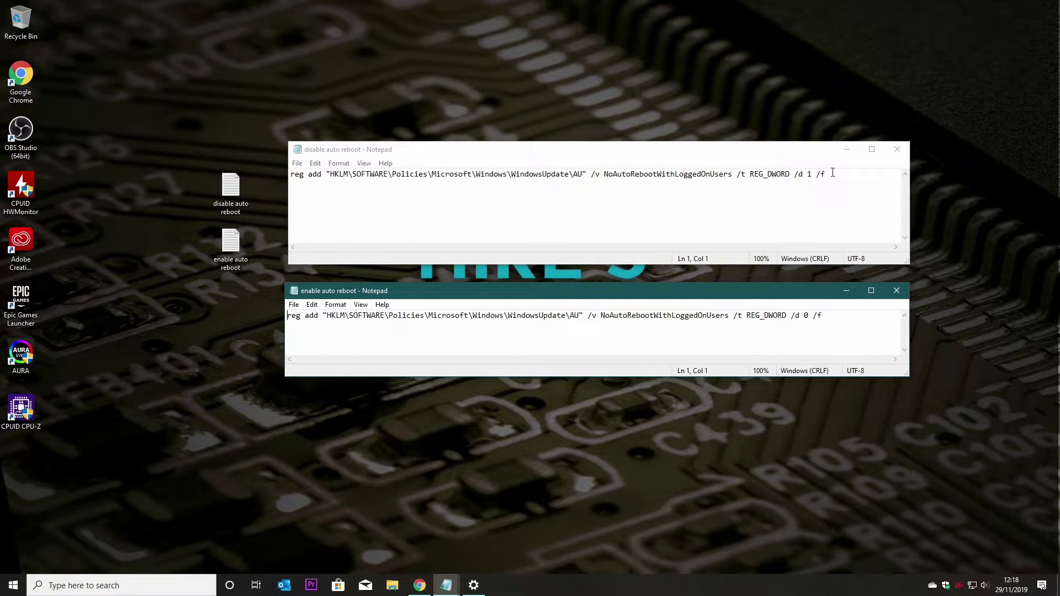
# Step: Launch Command Prompt as administrator from a cmd search, approving the elevation prompt
pyautogui.click(96, 583)
pyautogui.write('cmd')
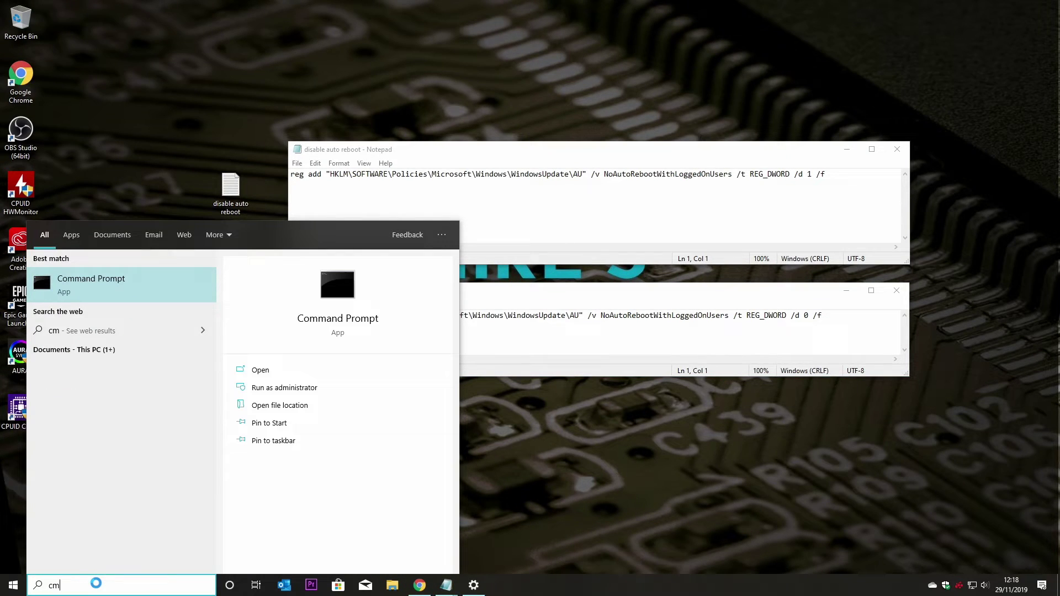
pyautogui.rightClick(335, 323)
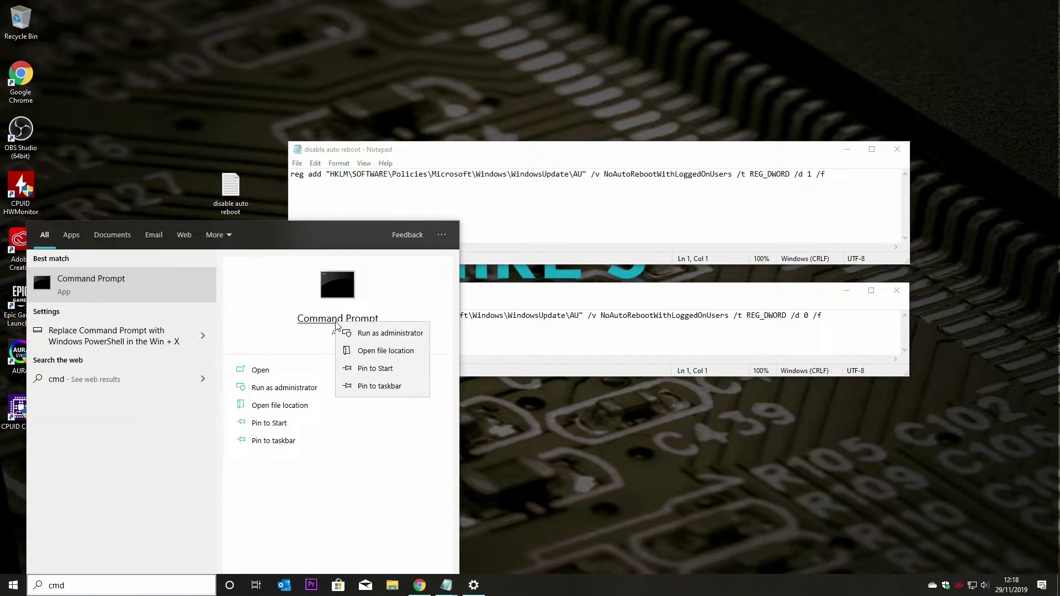
pyautogui.click(389, 333)
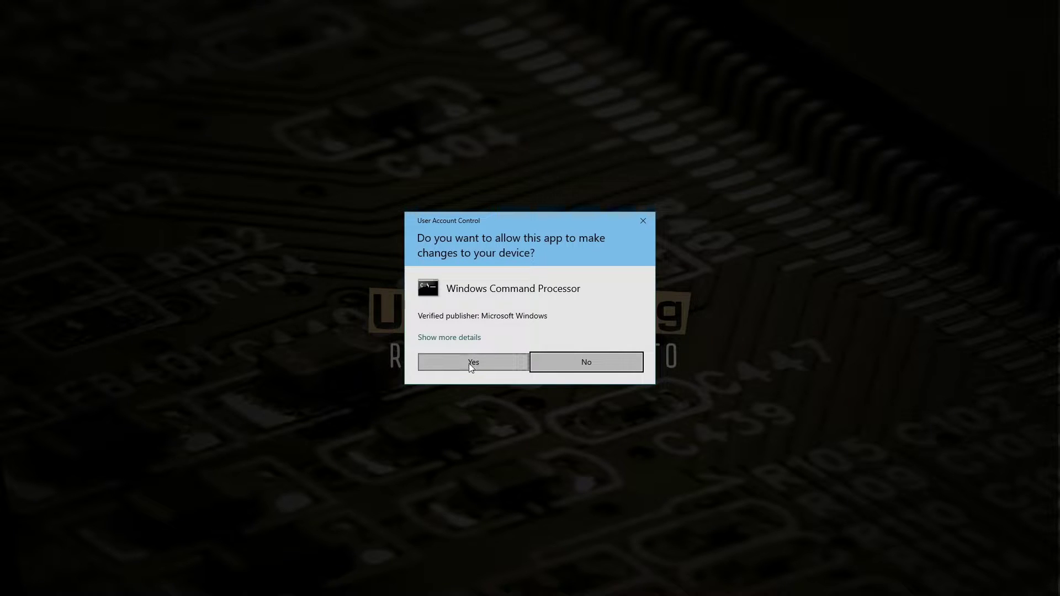
pyautogui.click(468, 364)
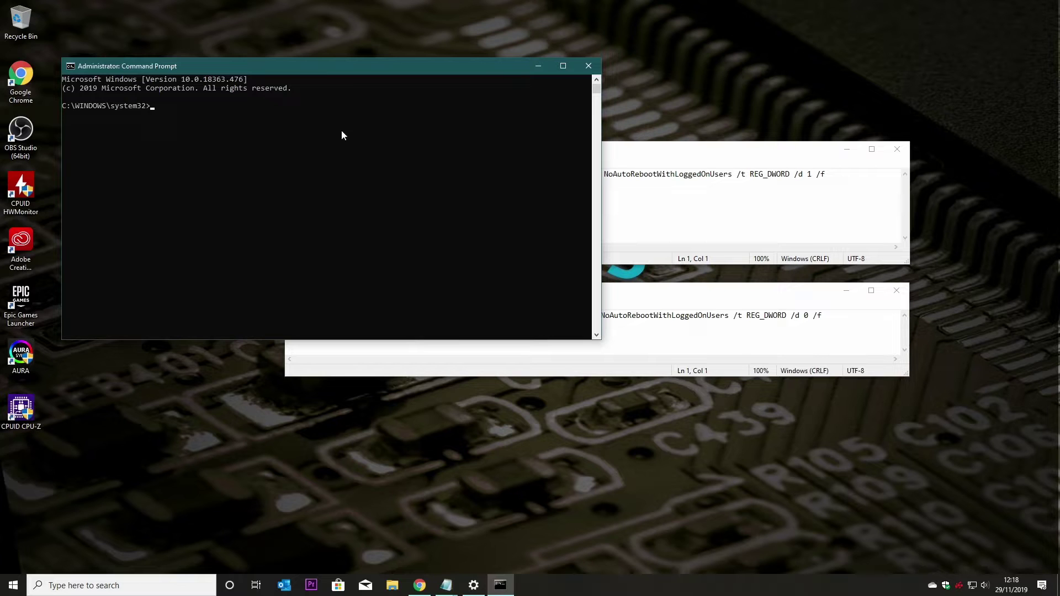
# Step: Arrange the console below the disable and enable auto reboot Notepad windows
pyautogui.moveTo(320, 67); pyautogui.dragTo(547, 372)
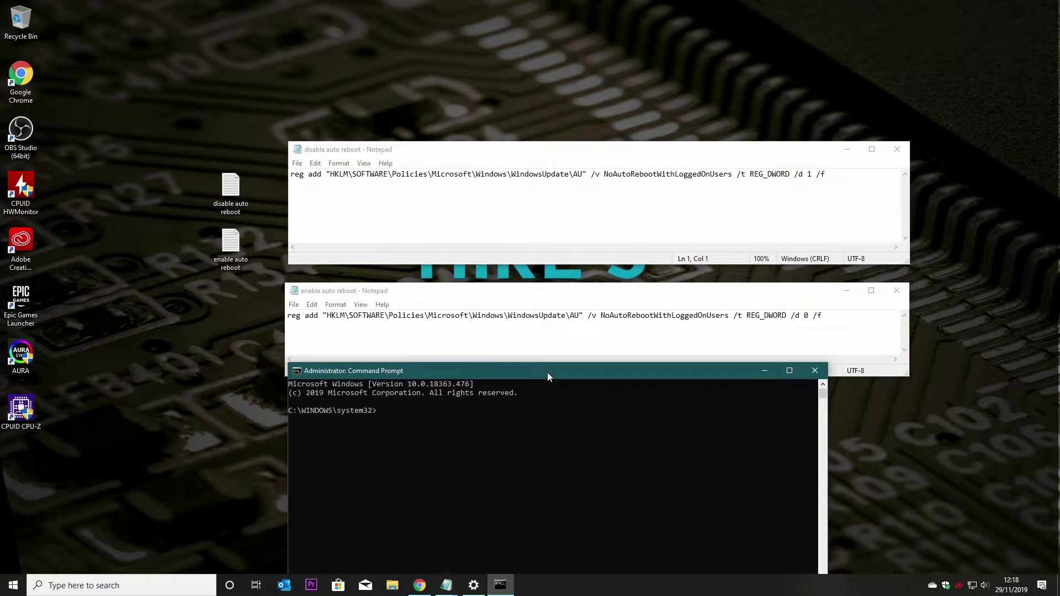
pyautogui.moveTo(449, 152); pyautogui.dragTo(429, 43)
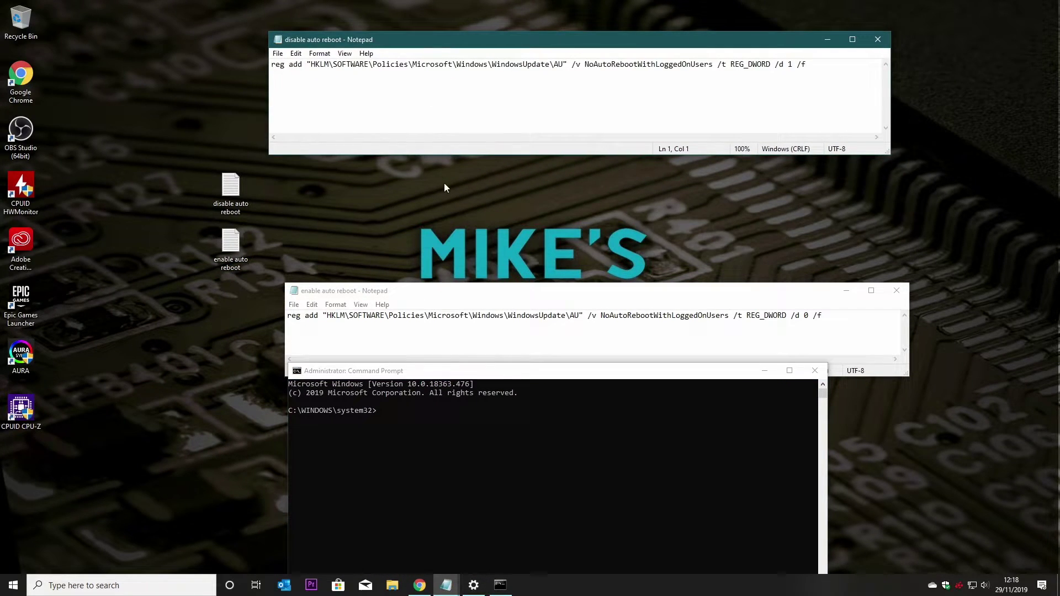
pyautogui.moveTo(436, 289); pyautogui.dragTo(418, 182)
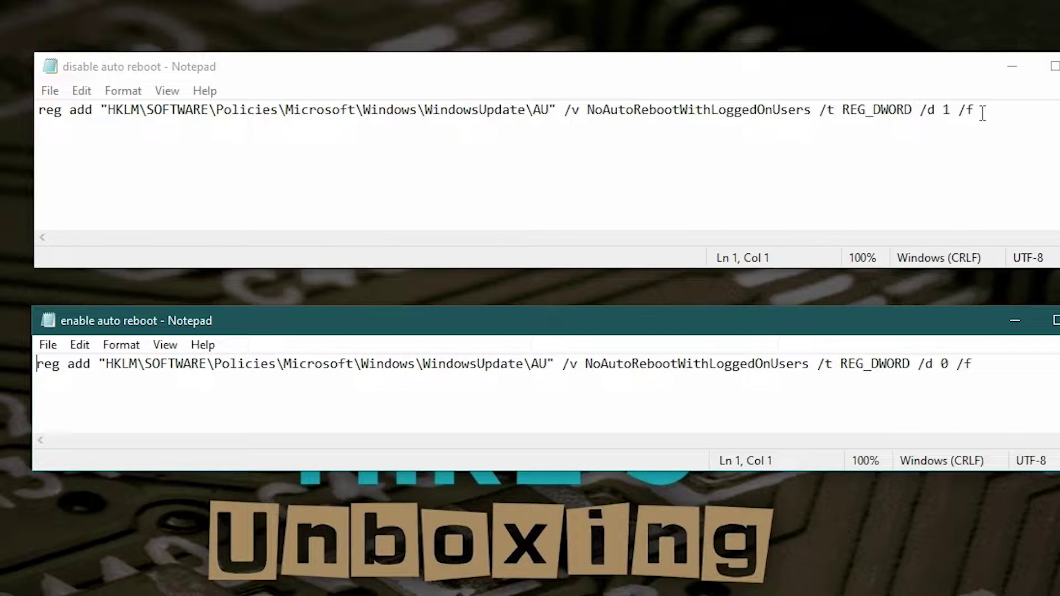
# Step: Copy the disable auto reboot reg add line from Notepad and paste it at the administrator prompt
pyautogui.moveTo(790, 66); pyautogui.dragTo(290, 80)
pyautogui.moveTo(72, 137); pyautogui.dragTo(40, 127)
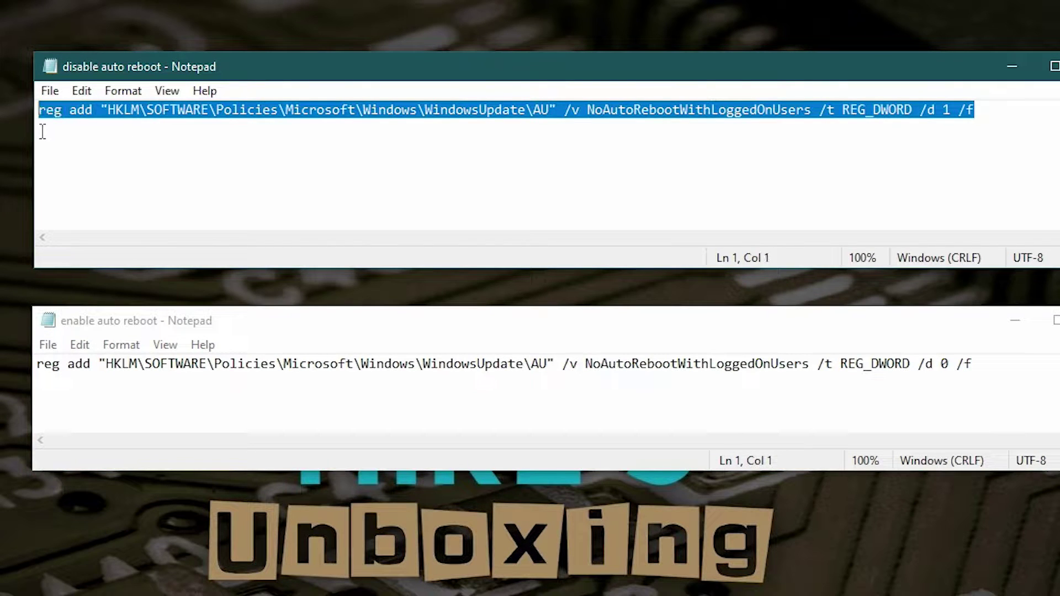
pyautogui.rightClick(48, 112)
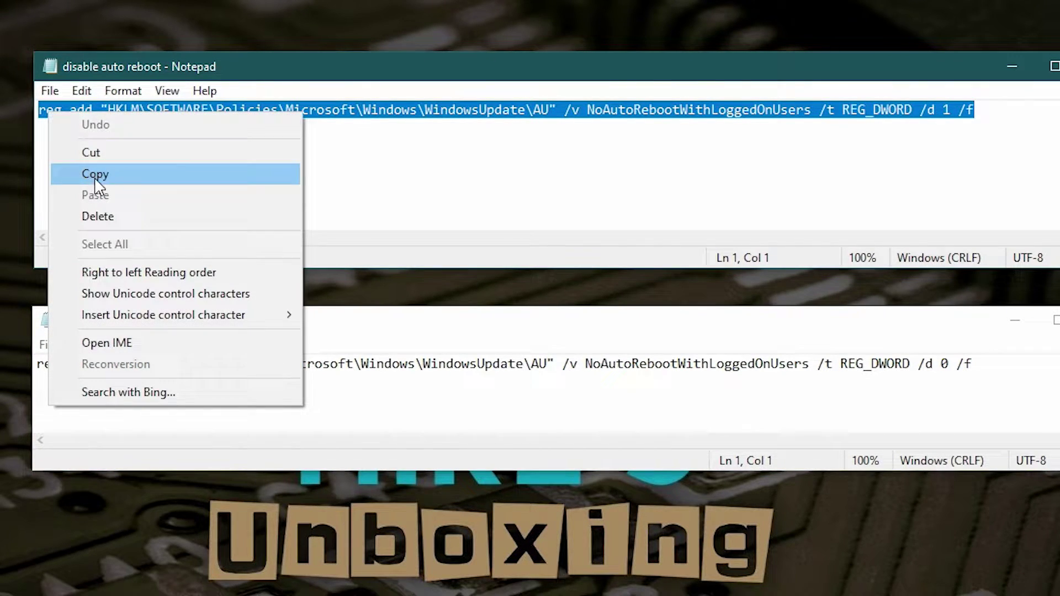
pyautogui.click(91, 173)
pyautogui.click(388, 418)
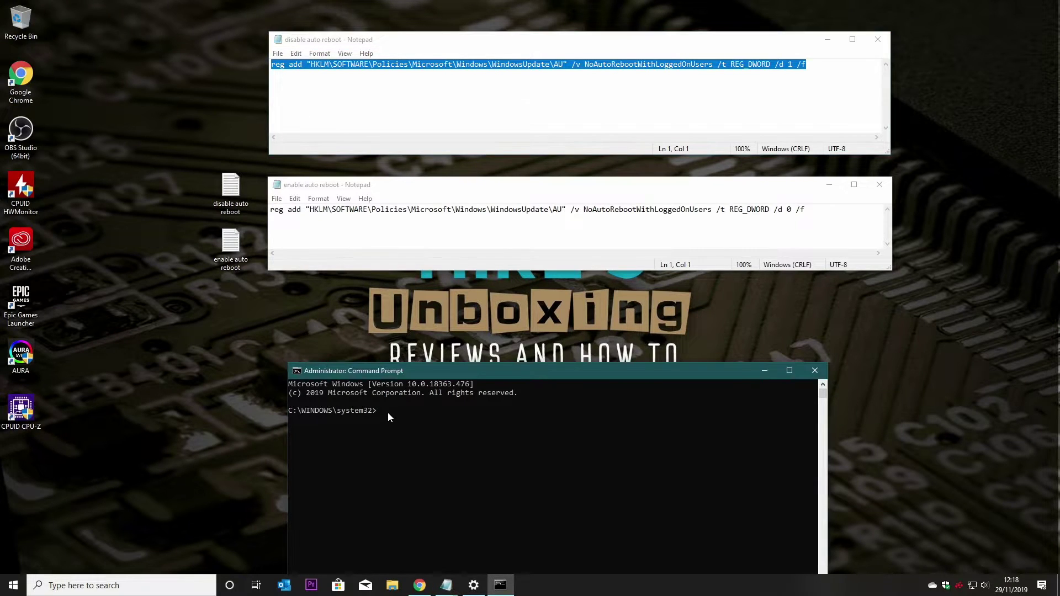
pyautogui.rightClick(390, 422)
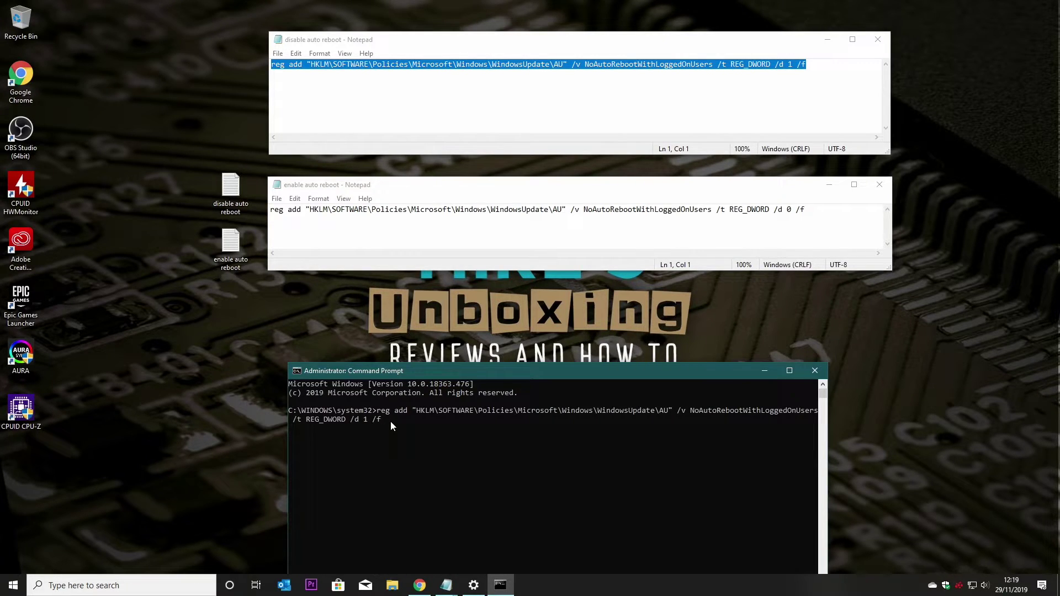
# Step: Run the reg add command with /d 1, then paste it again and run it with /d 0
pyautogui.press('Return')
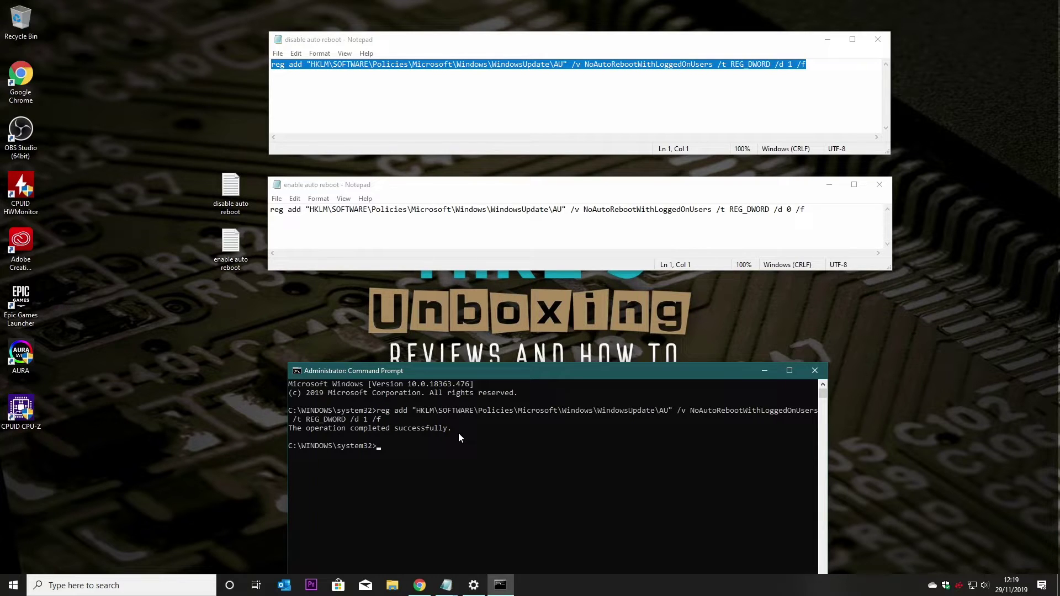
pyautogui.rightClick(386, 478)
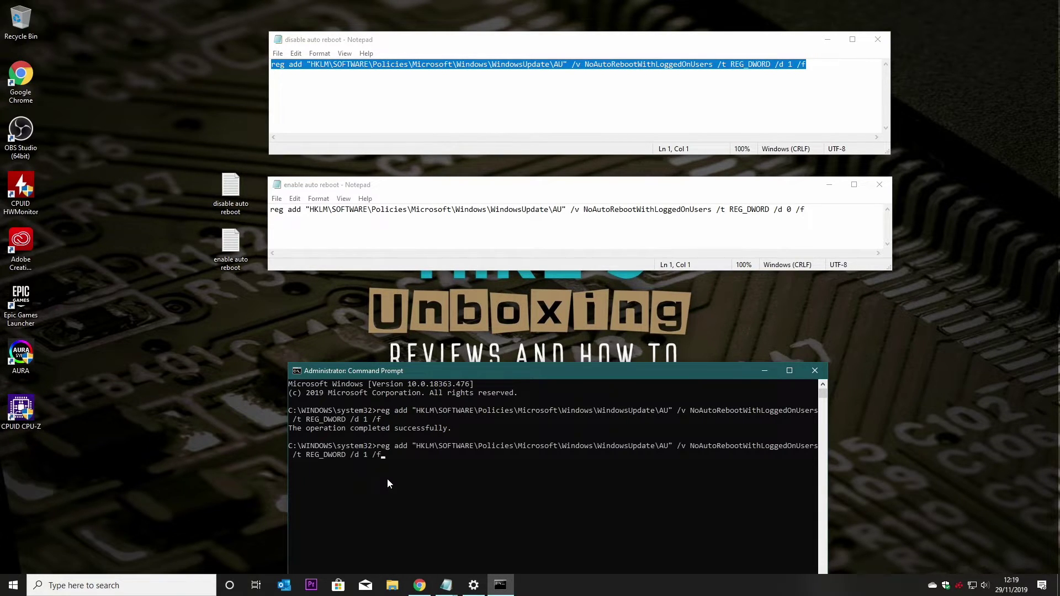
pyautogui.click(366, 454)
pyautogui.press('Escape')
pyautogui.press('BackSpace')
pyautogui.write('0')
pyautogui.press('Return')
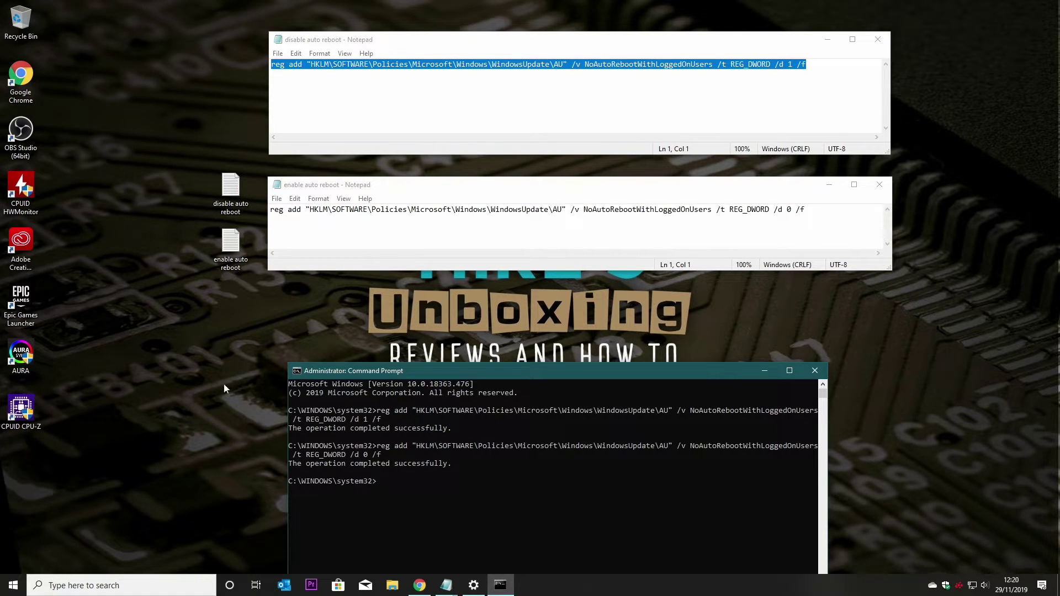
# Step: Search 'active', open Change active hours, and go to Windows Update Advanced options
pyautogui.click(69, 591)
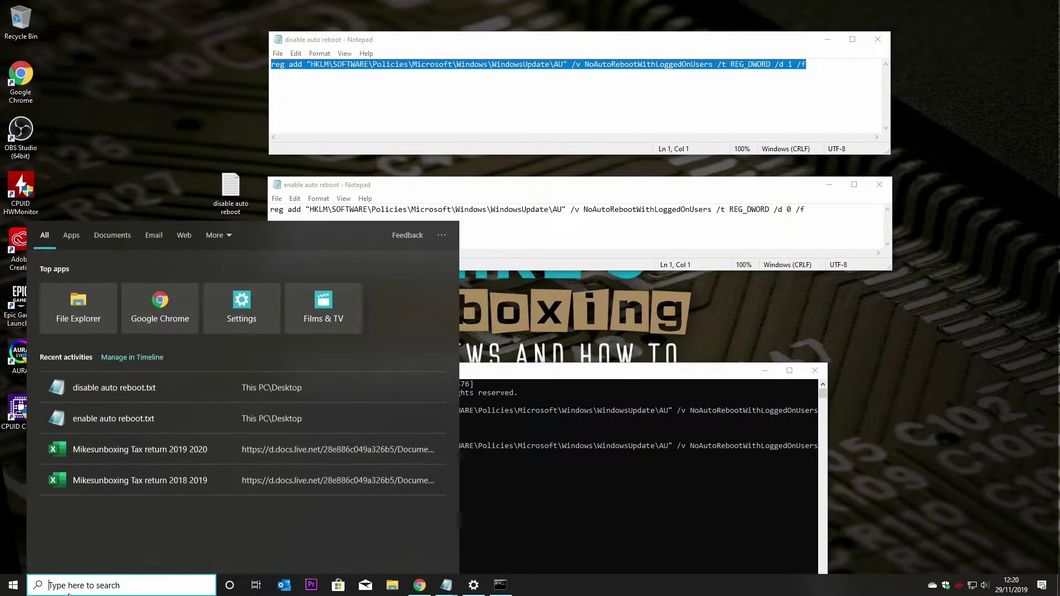
pyautogui.write('active')
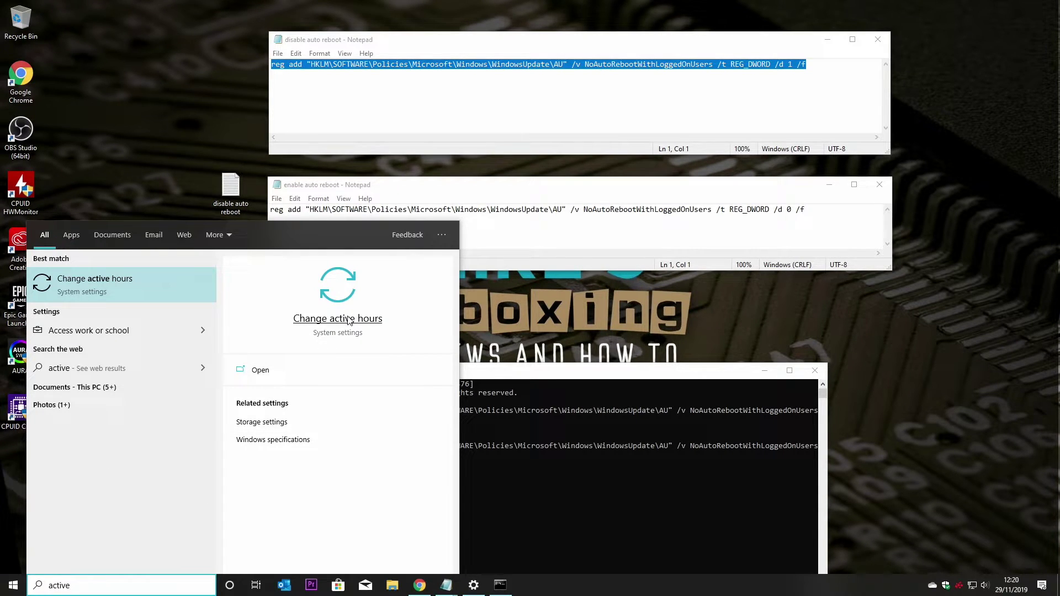
pyautogui.click(348, 319)
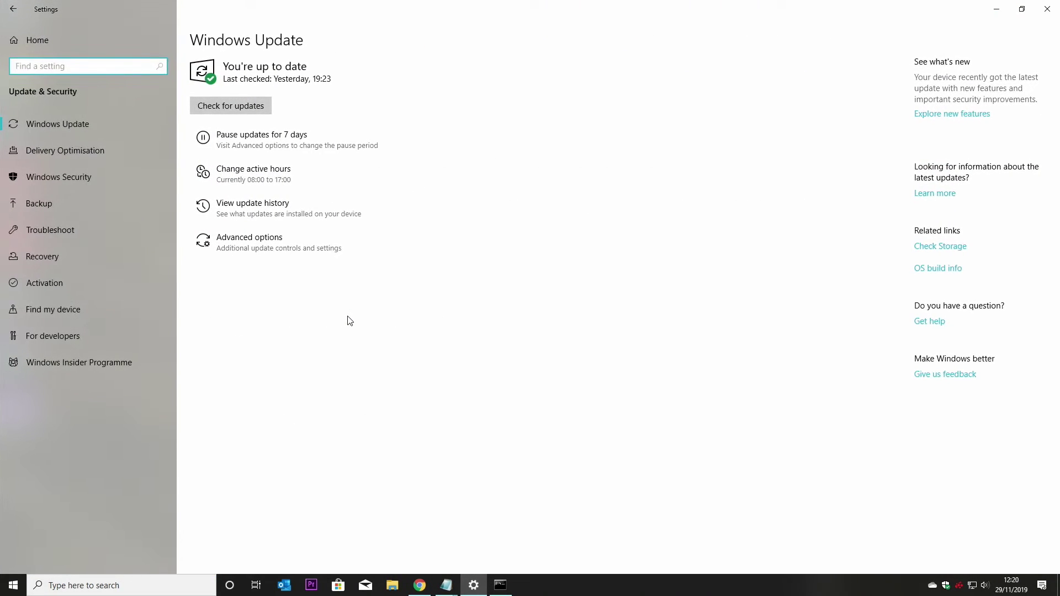
pyautogui.click(253, 244)
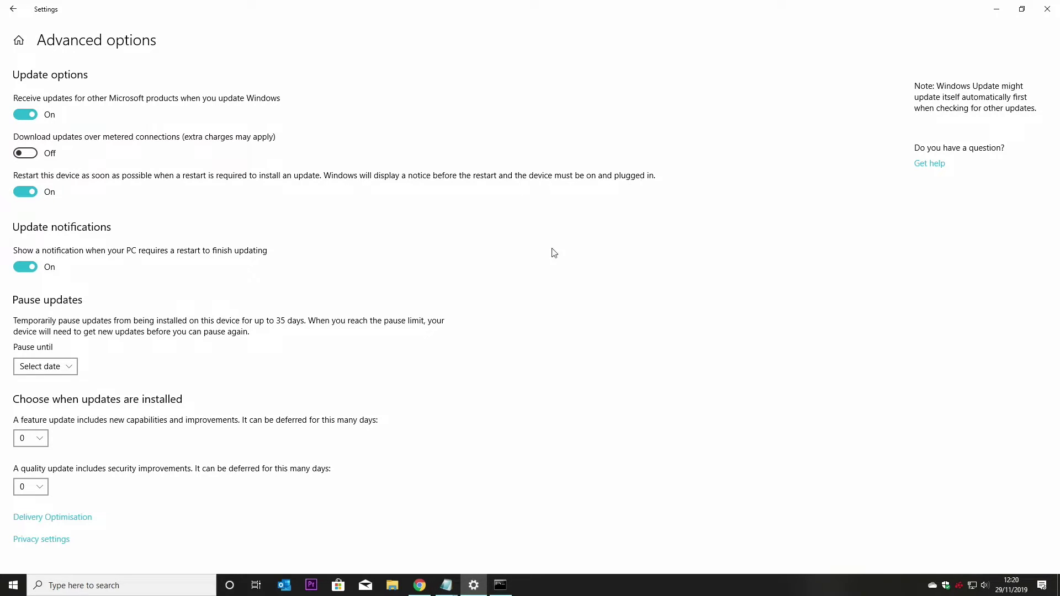
# Step: Switch off restarting as soon as possible after updates
pyautogui.click(26, 197)
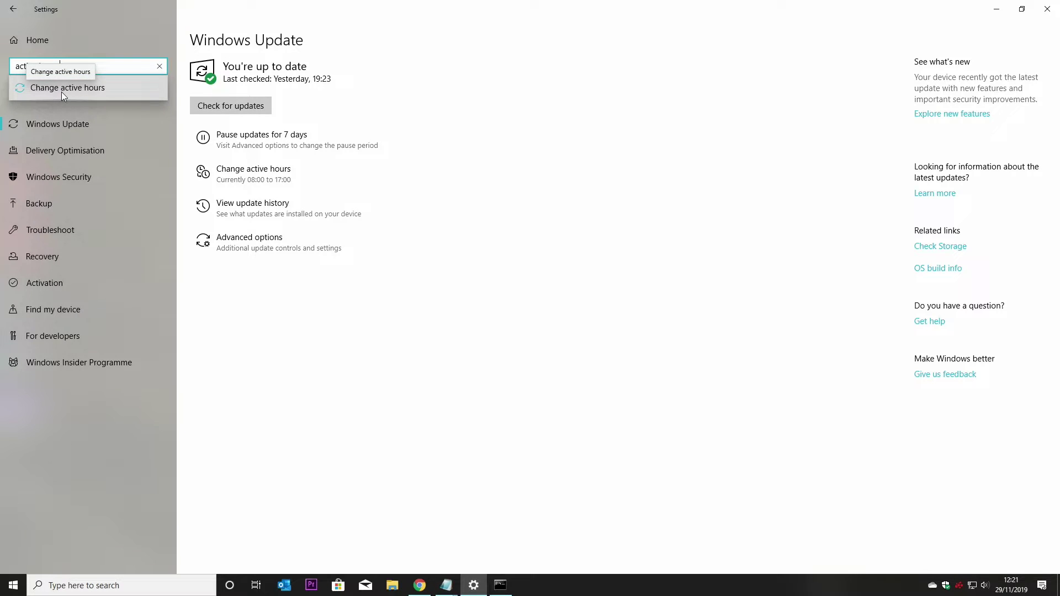
# Step: Toggle active-hours auto-adjust on and off, then cancel the 08:00–17:00 active hours editor unchanged
pyautogui.click(61, 92)
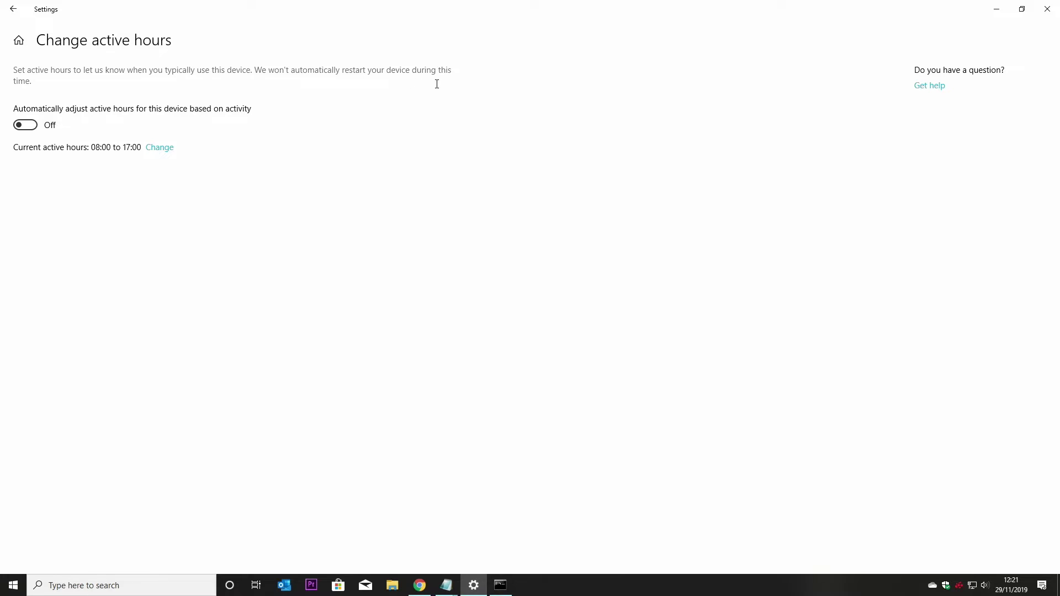
pyautogui.click(30, 129)
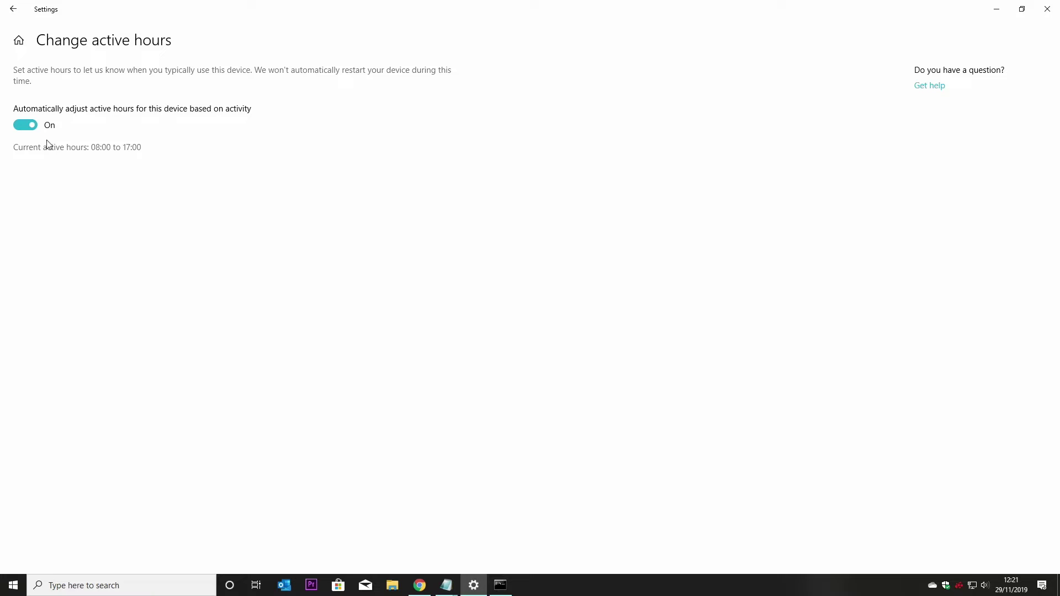
pyautogui.click(29, 127)
pyautogui.click(165, 151)
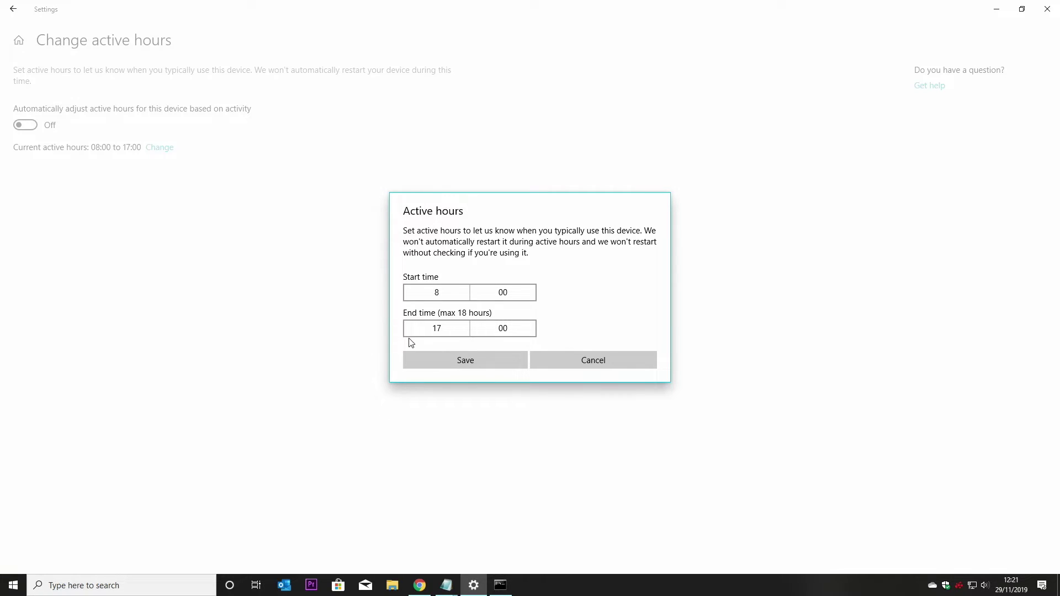
pyautogui.click(571, 357)
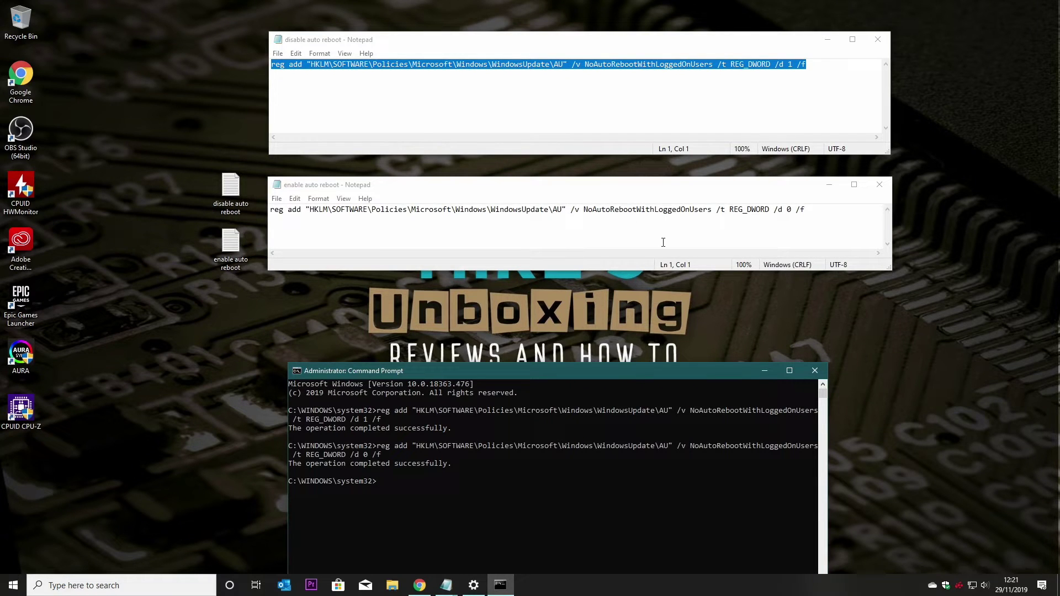
# Step: Launch Registry Editor with a 'rege' search and expand HKEY_LOCAL_MACHINE\SOFTWARE
pyautogui.click(152, 574)
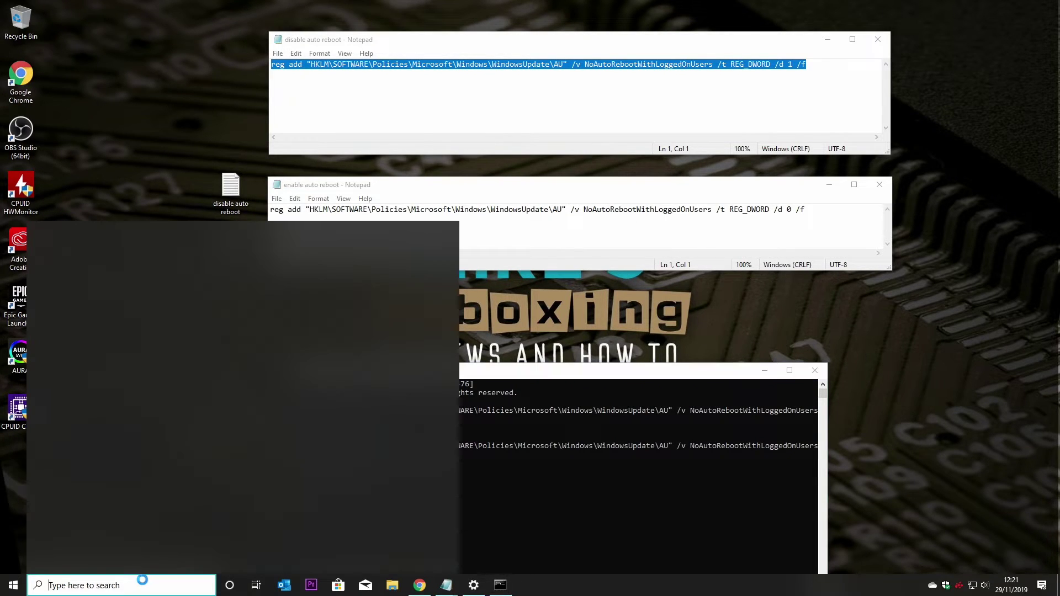
pyautogui.write('rege')
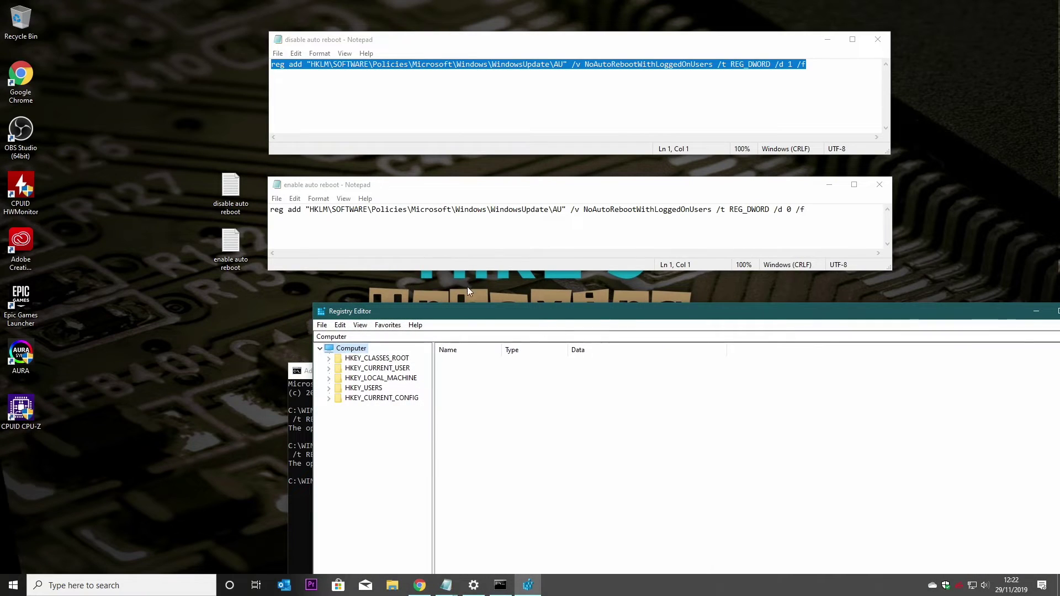
pyautogui.moveTo(468, 316); pyautogui.dragTo(395, 299)
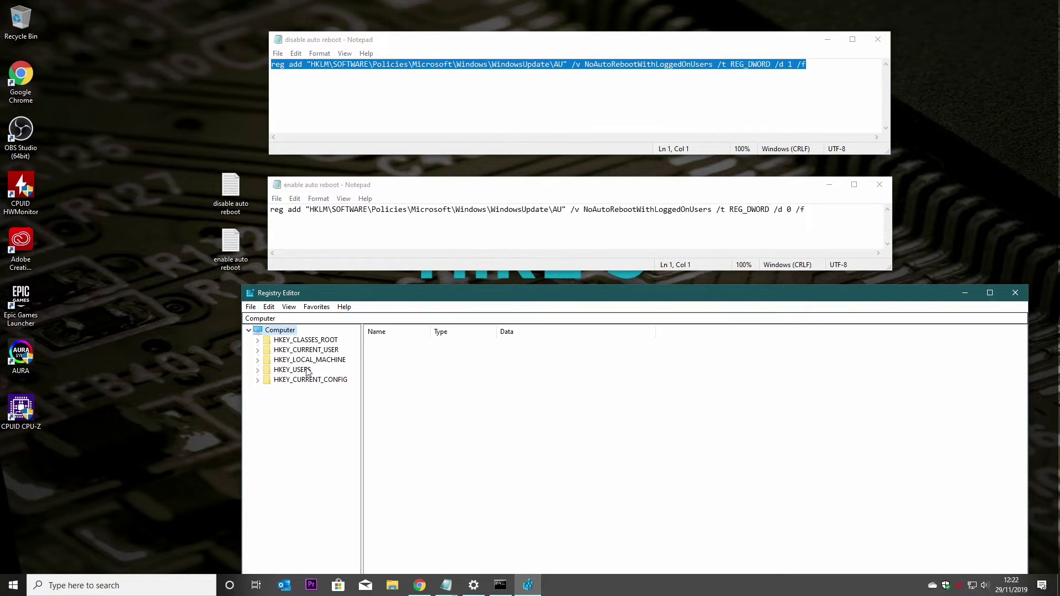
pyautogui.click(258, 360)
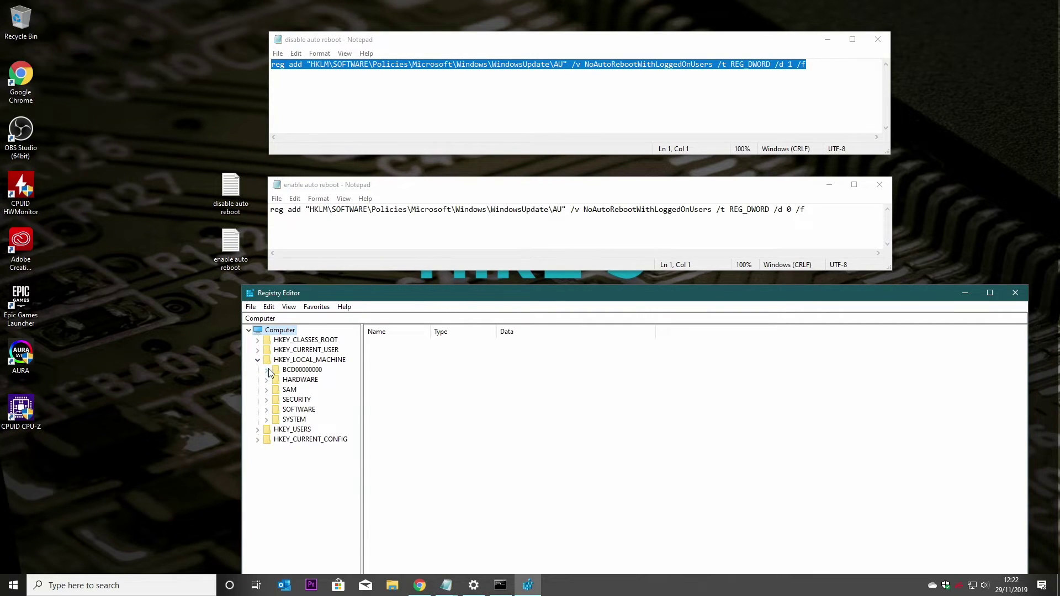
pyautogui.click(266, 412)
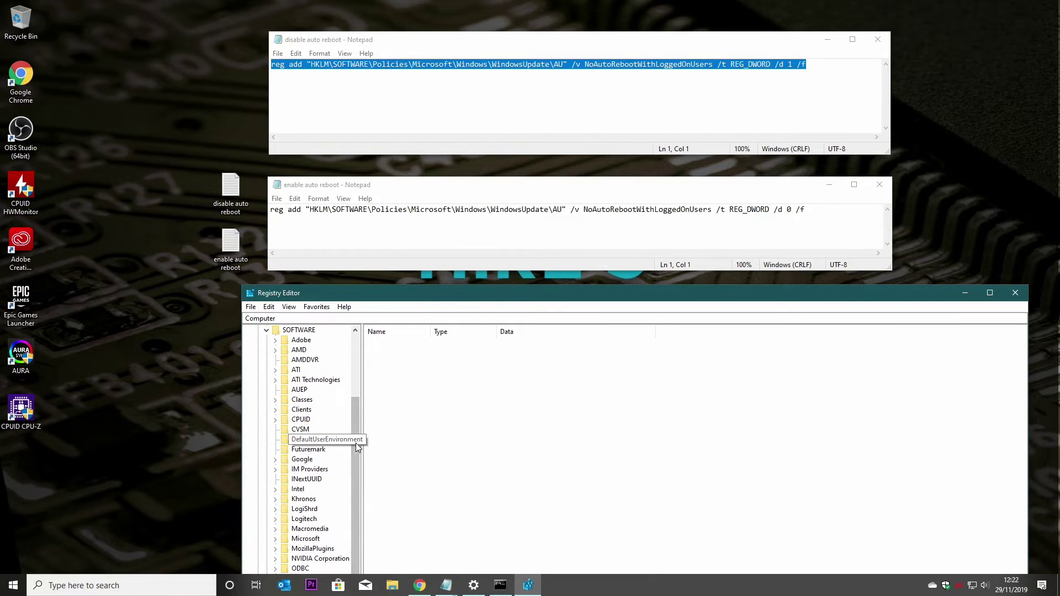
# Step: Expand Policies\Microsoft\Windows\WindowsUpdate and select the AU key
pyautogui.moveTo(411, 292); pyautogui.dragTo(417, 234)
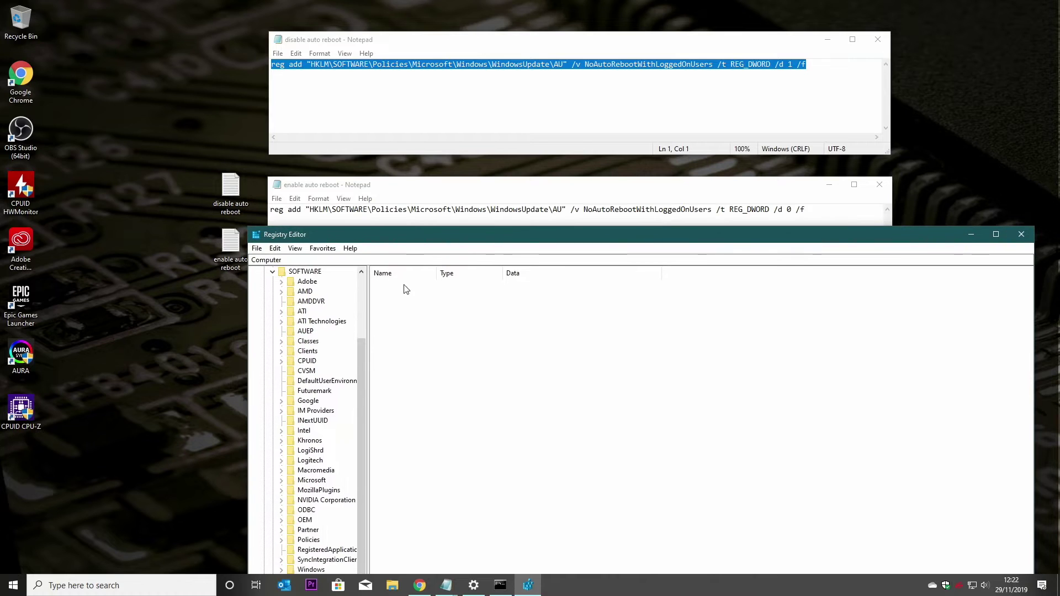
pyautogui.click(281, 539)
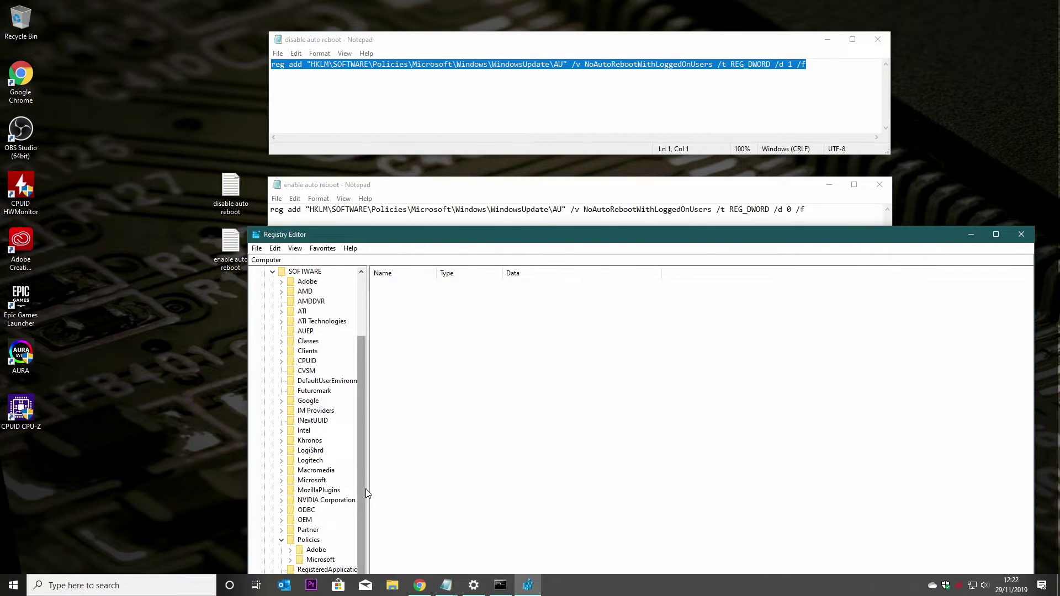
pyautogui.scroll(-1, 364, 524)
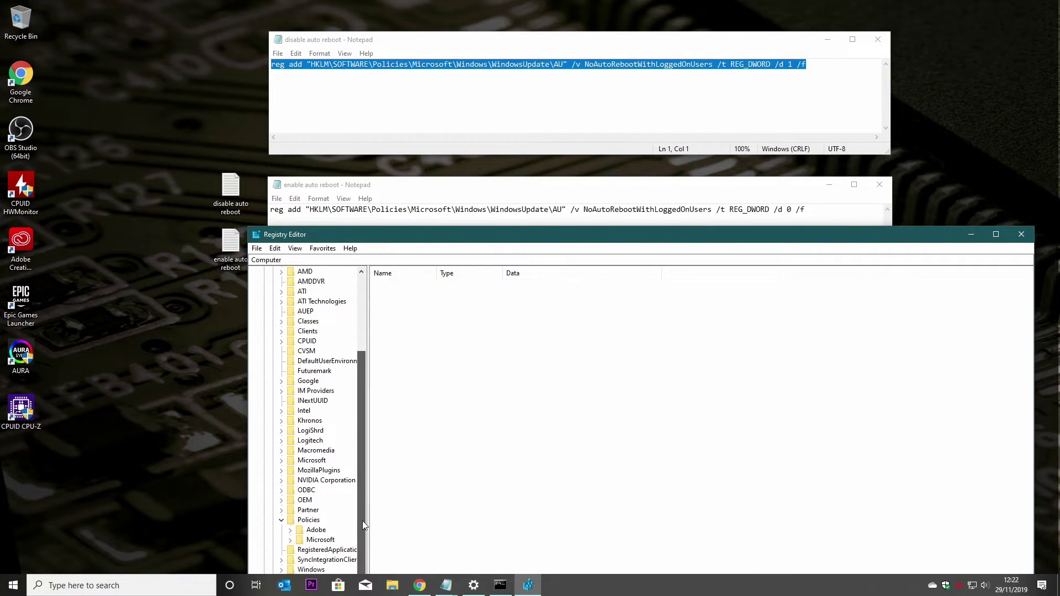
pyautogui.click(290, 540)
pyautogui.scroll(-3, 301, 541)
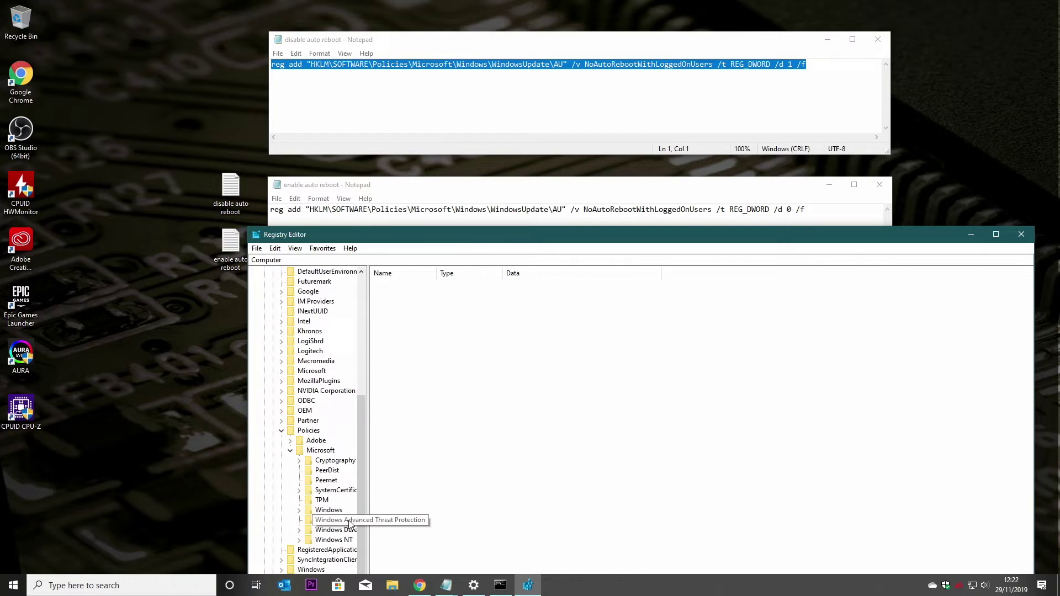
pyautogui.click(299, 510)
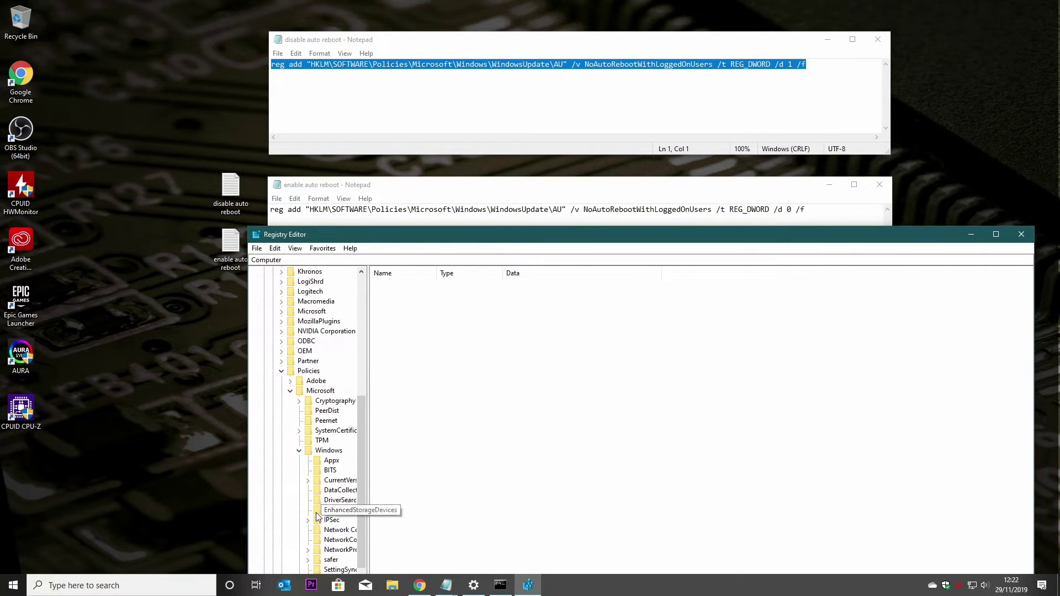
pyautogui.scroll(-6, 318, 516)
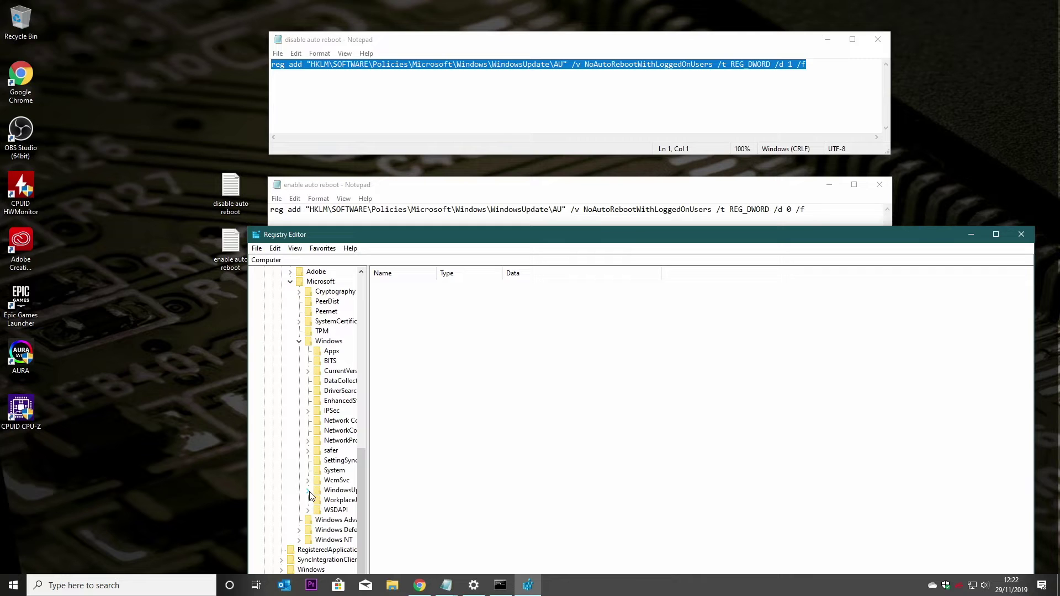
pyautogui.click(307, 490)
pyautogui.moveTo(371, 438); pyautogui.dragTo(466, 448)
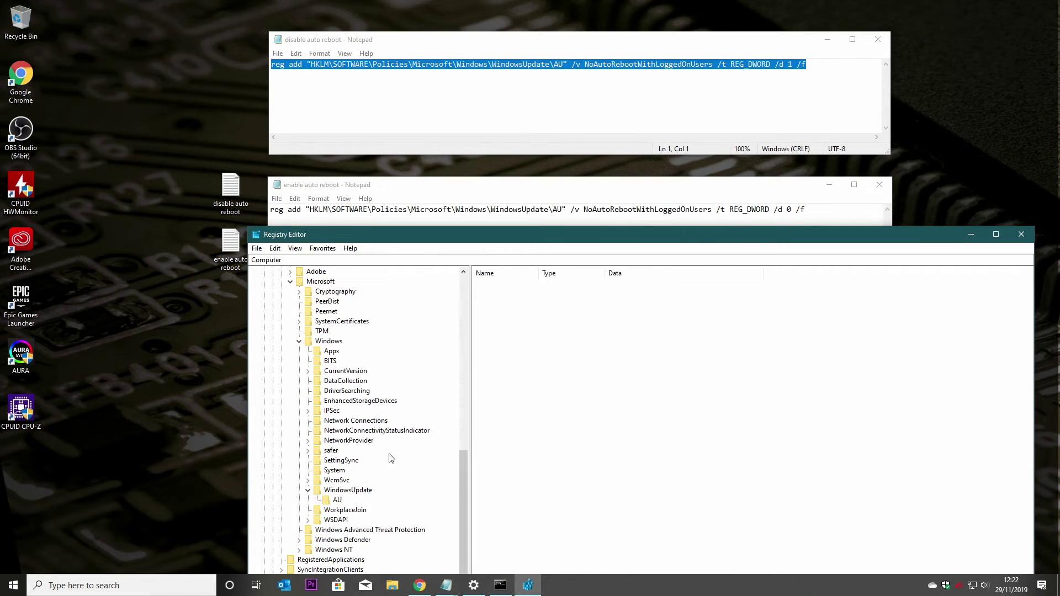
pyautogui.click(328, 502)
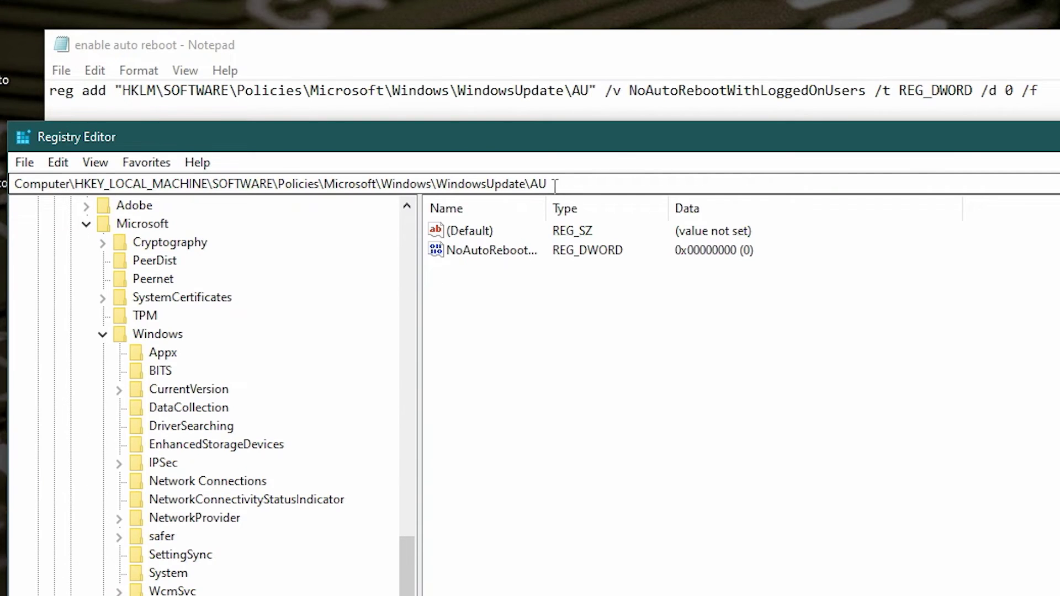
# Step: Change NoAutoRebootWithLoggedOnUsers from 0 to decimal 1 in the AU key
pyautogui.moveTo(548, 207); pyautogui.dragTo(693, 220)
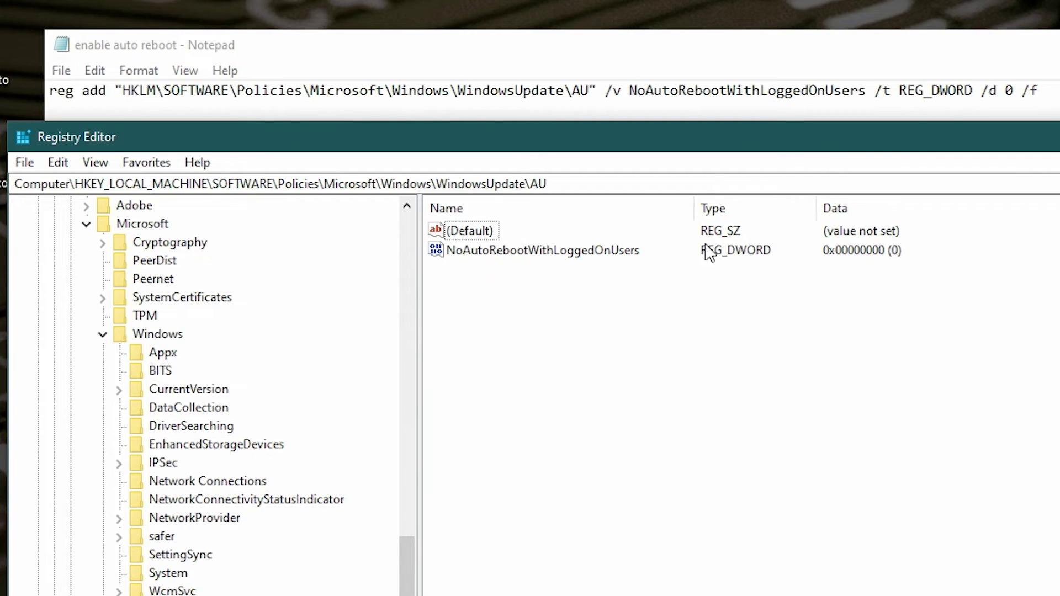
pyautogui.doubleClick(511, 253)
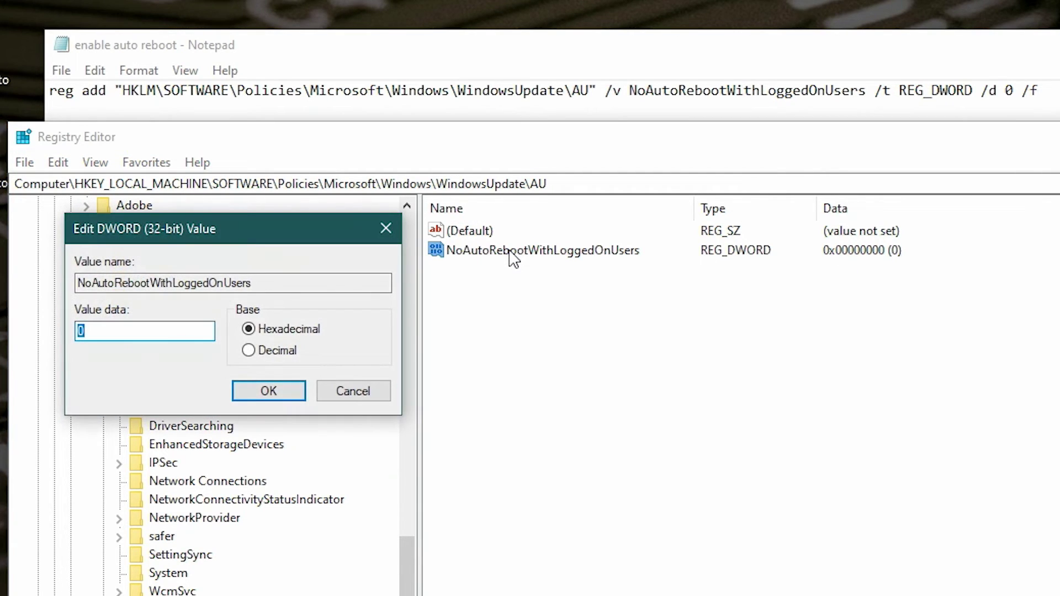
pyautogui.click(249, 350)
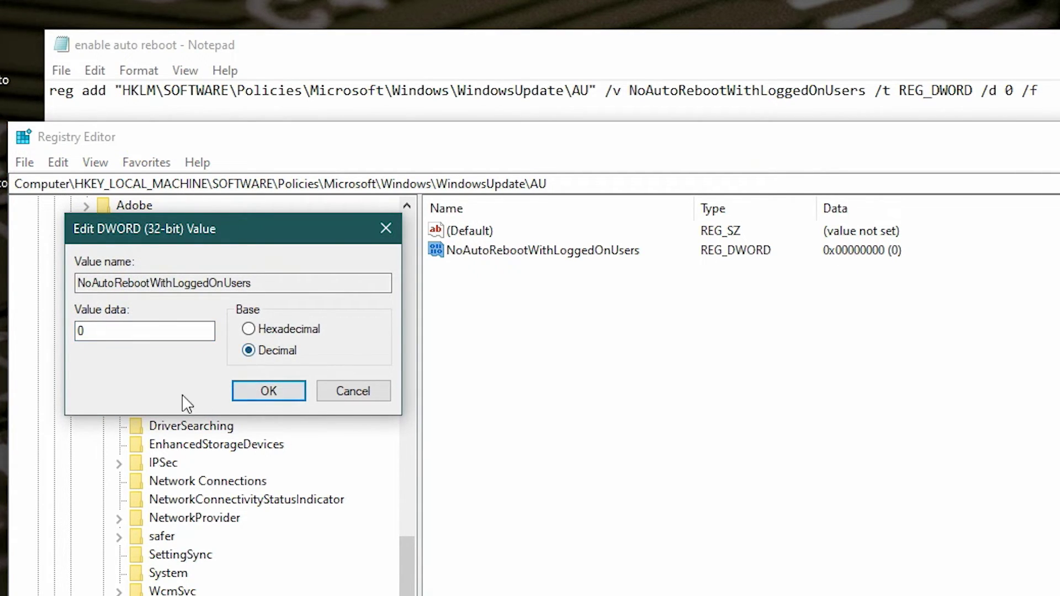
pyautogui.moveTo(126, 331); pyautogui.dragTo(58, 336)
pyautogui.write('1')
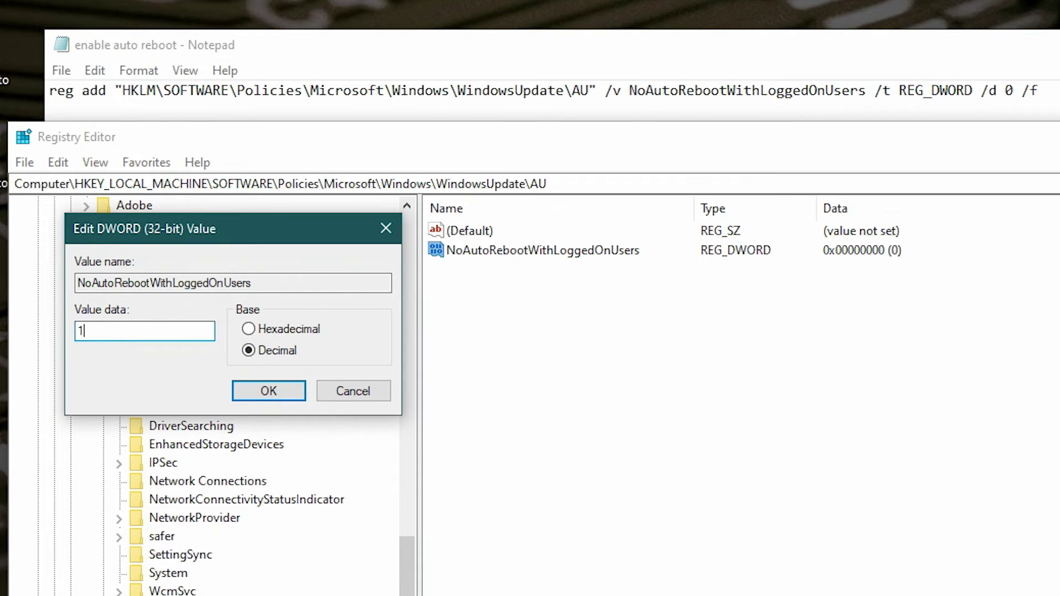
pyautogui.click(272, 395)
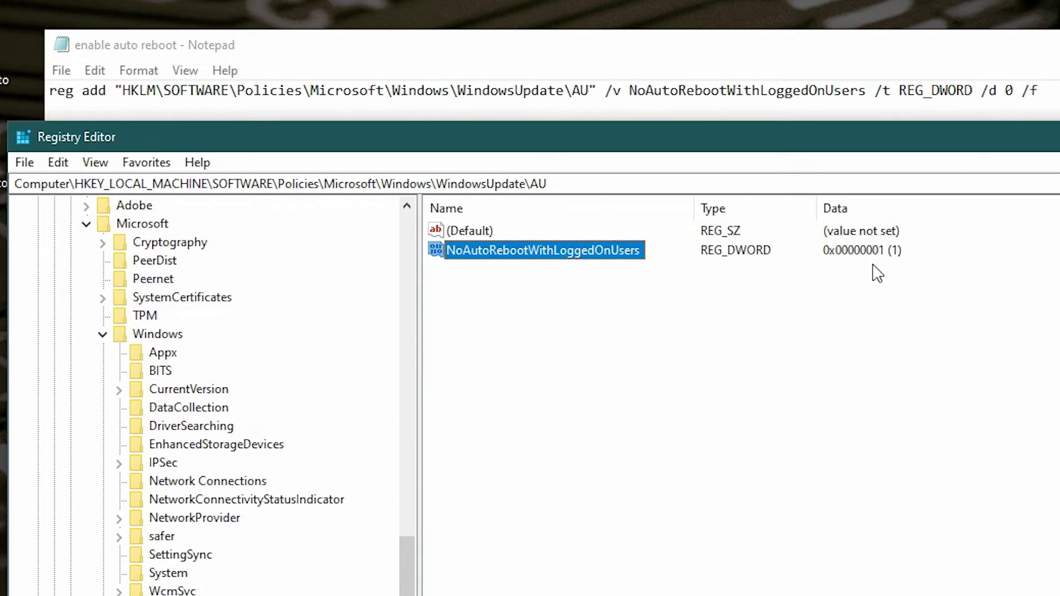